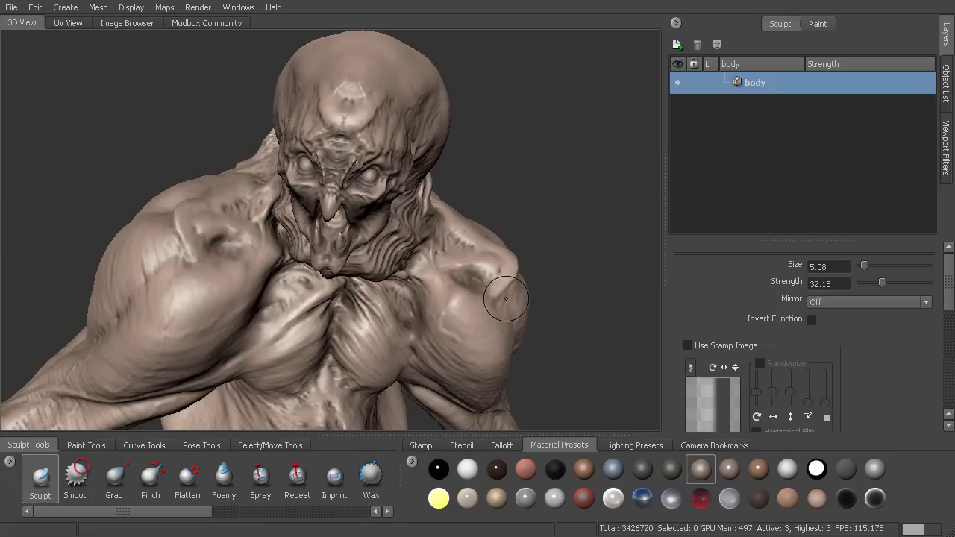
Step: Enlarge the sculpt brush over the creature's left shoulder to a size of 8.45
mouse_move(474, 321)
left_mouse_down()
mouse_move(557, 320)
mouse_move(474, 319)
left_mouse_up()
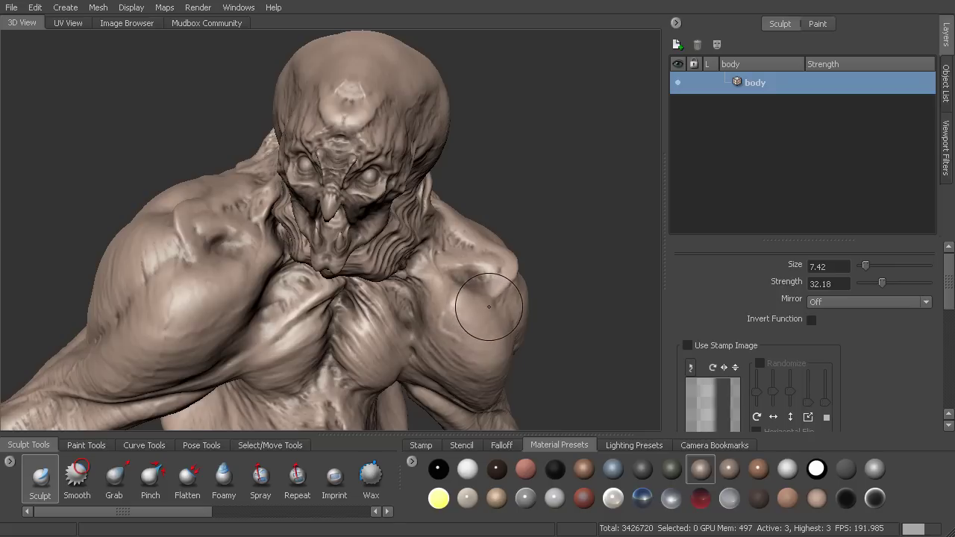
mouse_move(488, 312)
left_mouse_down()
mouse_move(494, 319)
mouse_move(479, 315)
mouse_move(479, 331)
mouse_move(470, 288)
mouse_move(461, 303)
mouse_move(491, 319)
mouse_move(485, 340)
left_mouse_up()
Step: Switch to Wacom Tablet Properties and look through the display's touch strip functions for both the left and right sides
left_click_drag(954, 0, 614, 49)
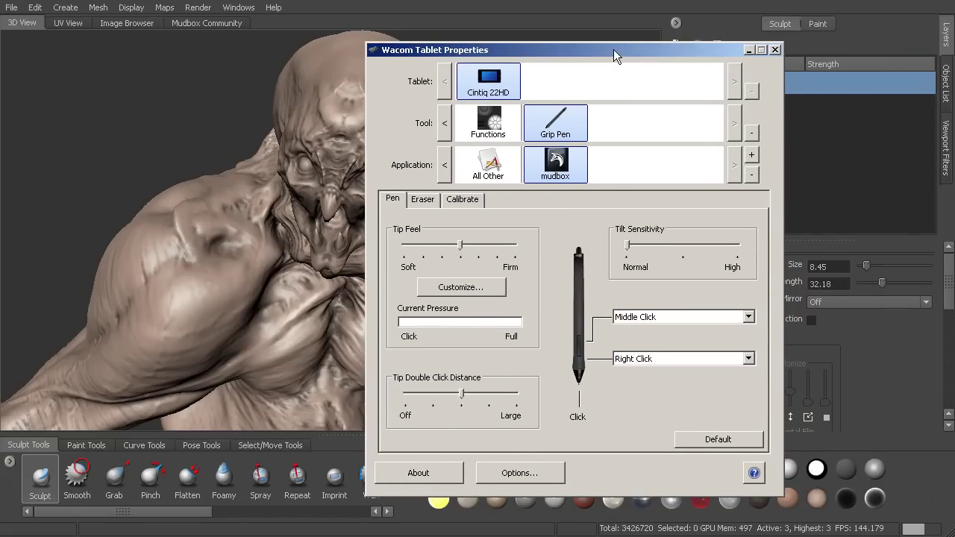
left_click(496, 125)
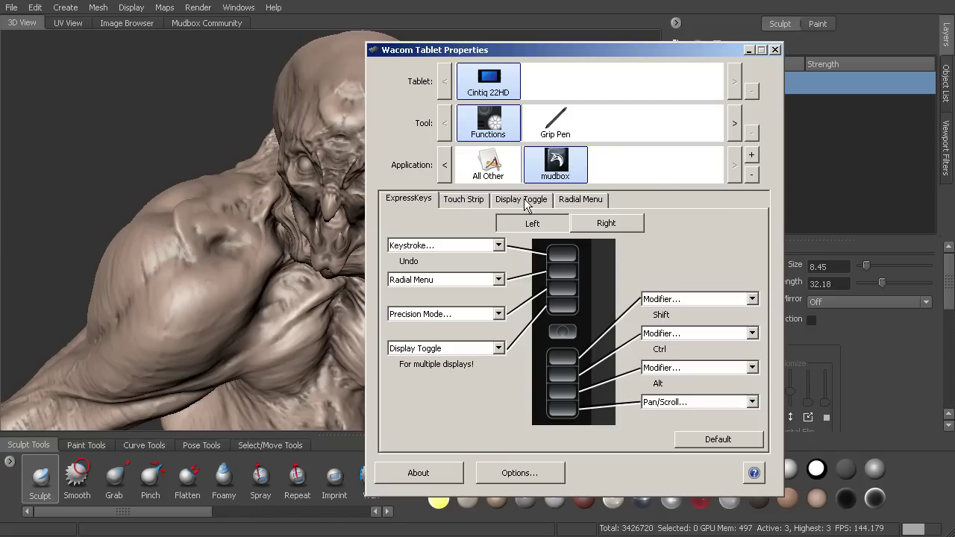
left_click(471, 206)
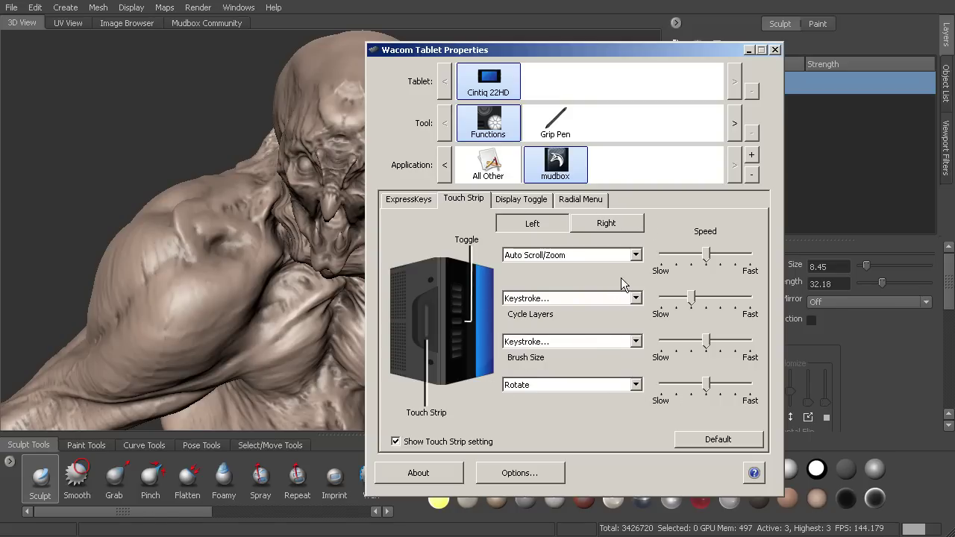
left_click(606, 224)
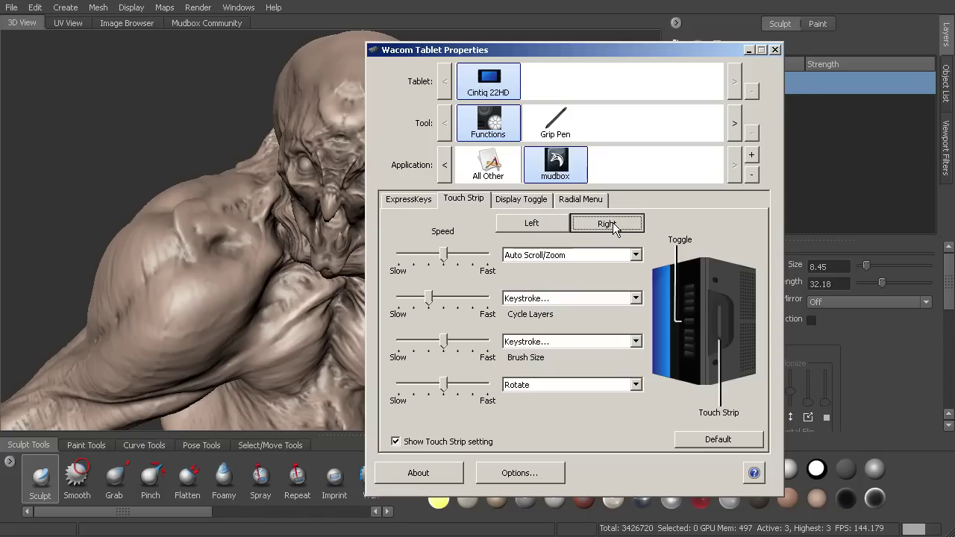
left_click(547, 224)
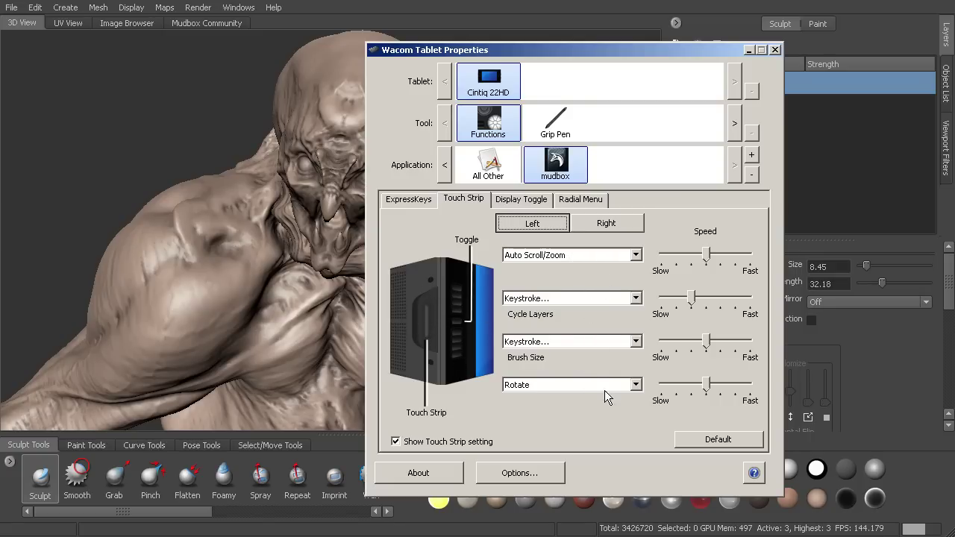
Step: Assign the keystrokes ] for up and [ for down to the left touch strip's first function, naming it Brush Size
left_click(635, 256)
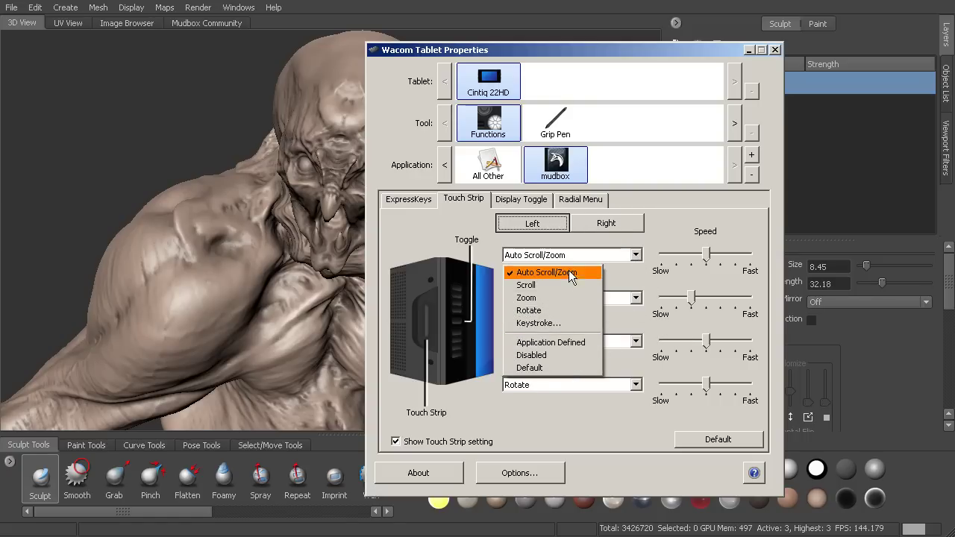
left_click(558, 326)
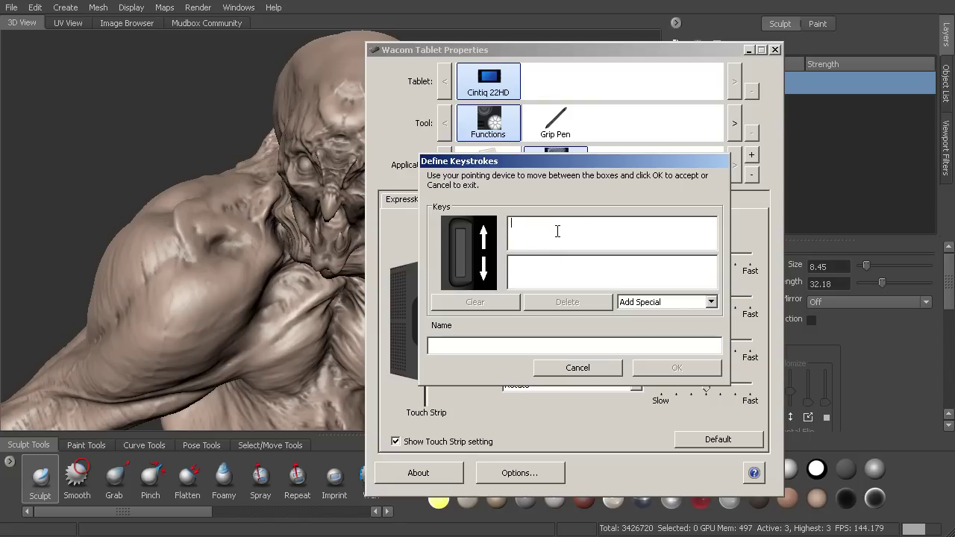
type("]")
left_click(531, 272)
type("[")
left_click(526, 345)
type("Brush Size")
left_click(707, 371)
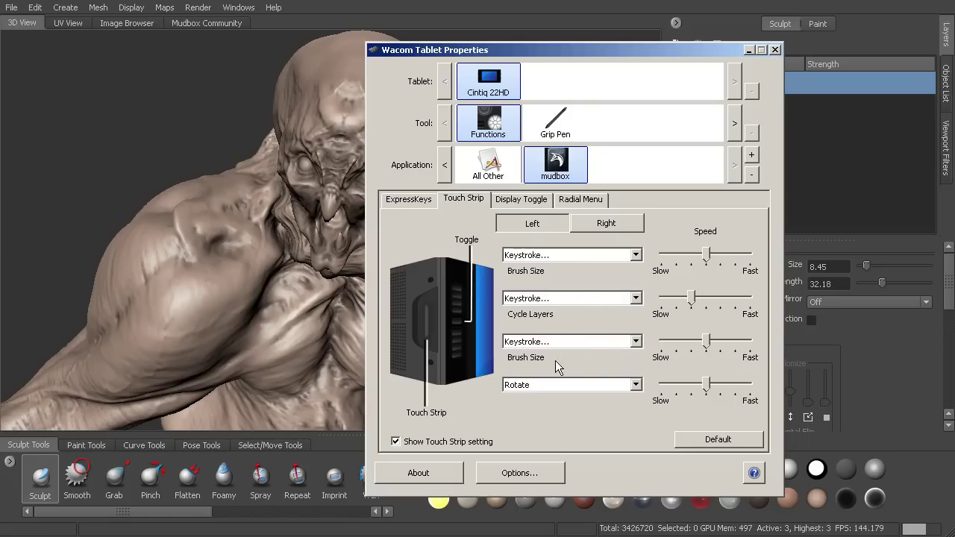
Step: Set the left touch strip's other three functions to Disabled and move the tablet properties window off the model
left_click(593, 390)
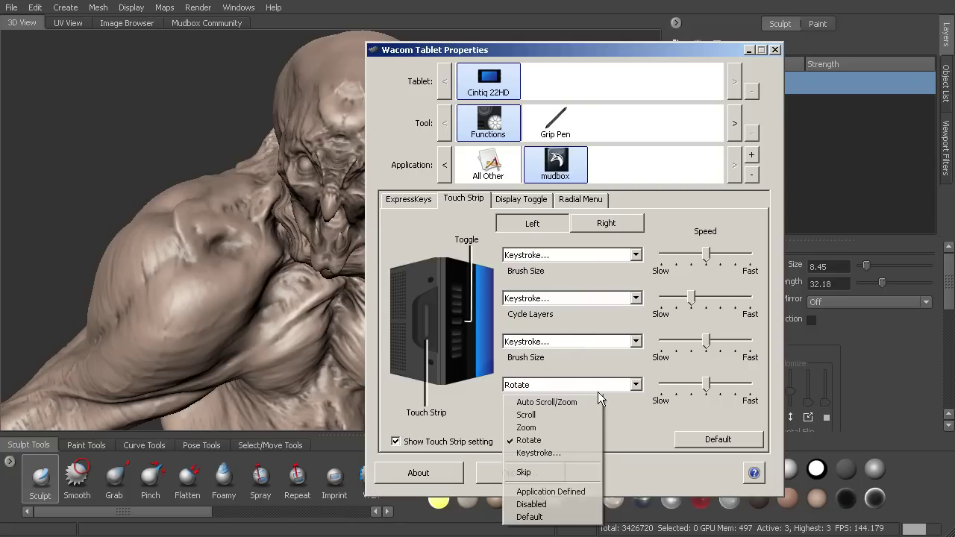
left_click(561, 510)
left_click(602, 343)
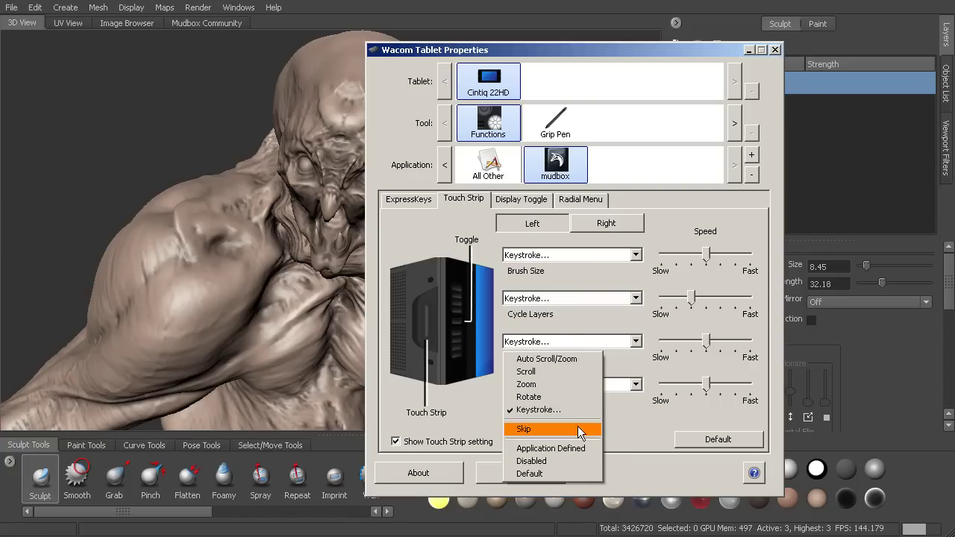
left_click(569, 462)
left_click(603, 300)
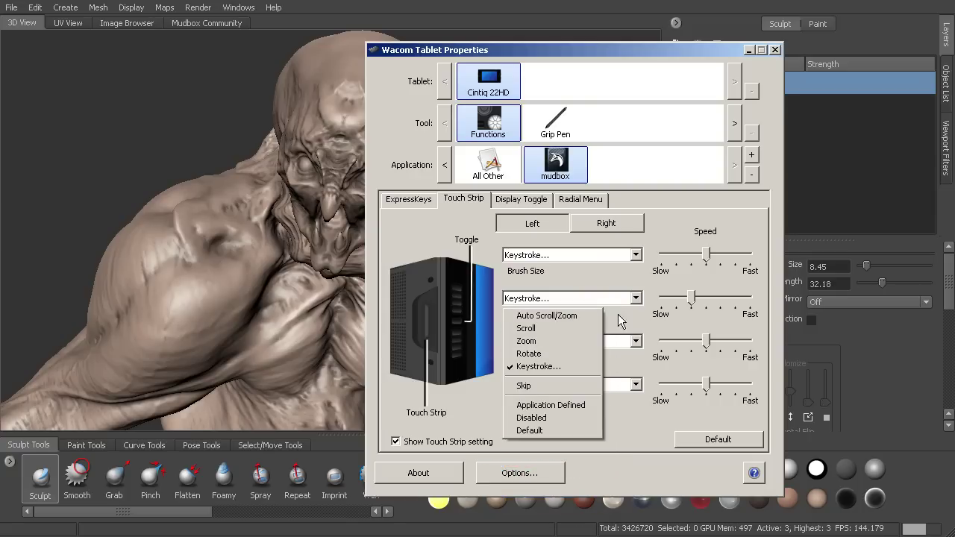
left_click(584, 418)
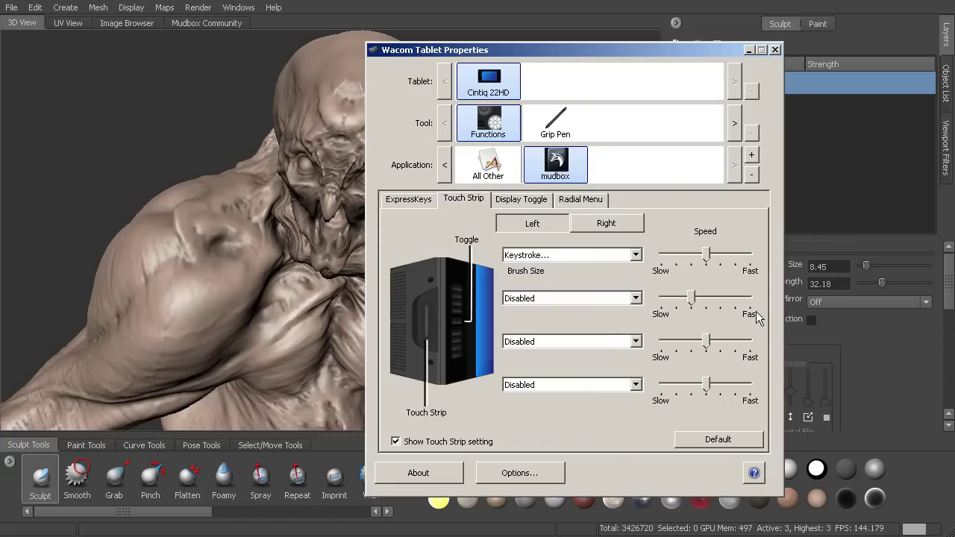
left_click_drag(708, 61, 954, 29)
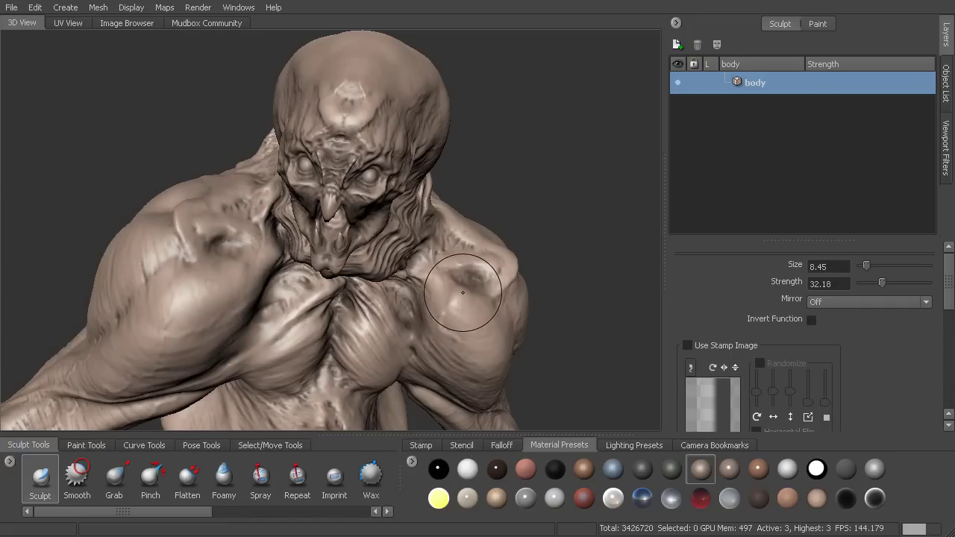
Step: Try the touch strip by repeatedly growing and shrinking the sculpt brush, finishing at a size of 5.60
key("]")
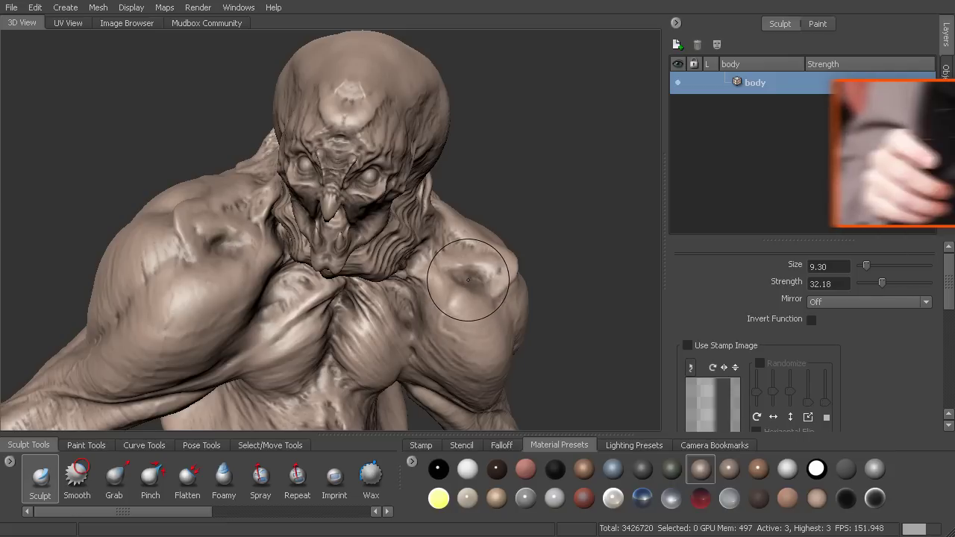
scroll(466, 279, "down", 5)
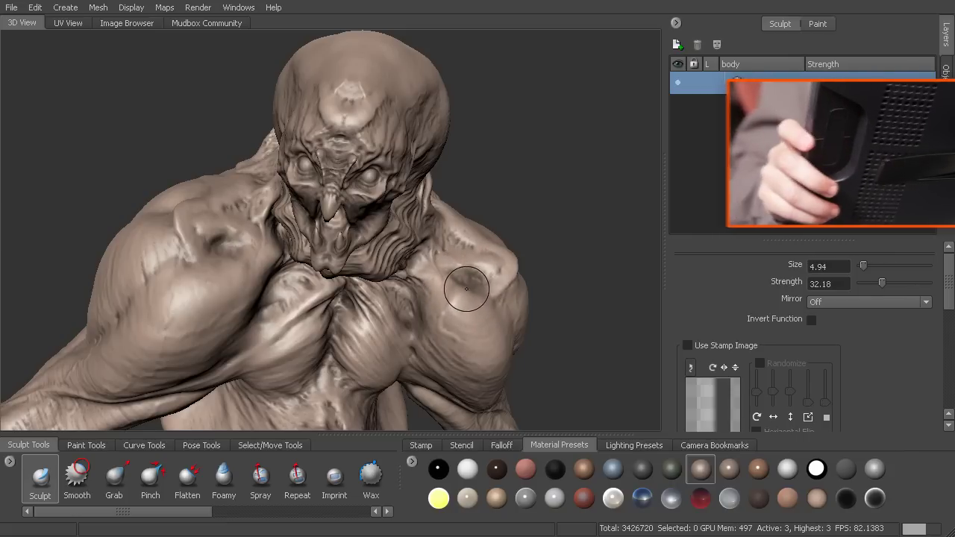
key("]")
key("]")
key("]")
key("]")
key("]")
key("]")
key("]")
key("[")
key("[")
key("[")
key("[")
key("[")
key("[")
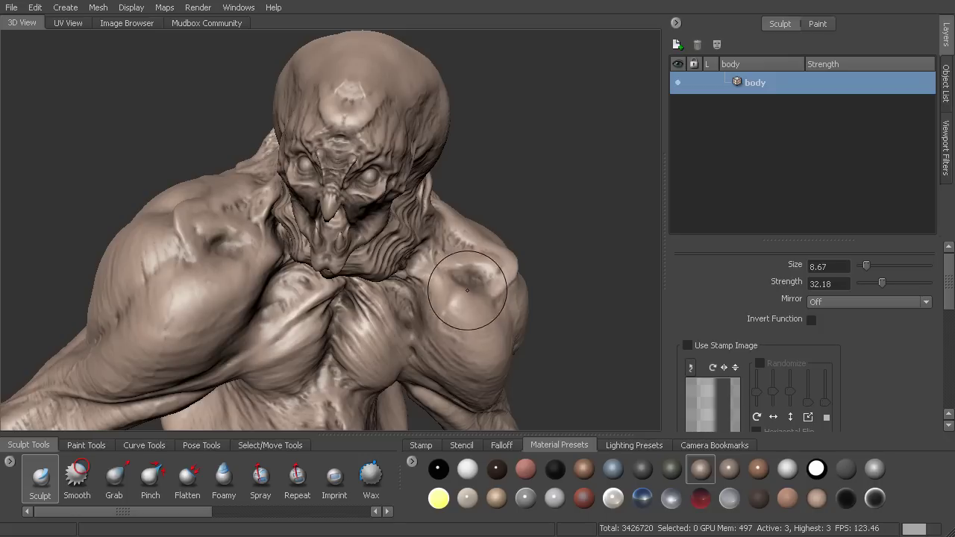
key("]")
key("]")
key("]")
key("]")
key("]")
key("]")
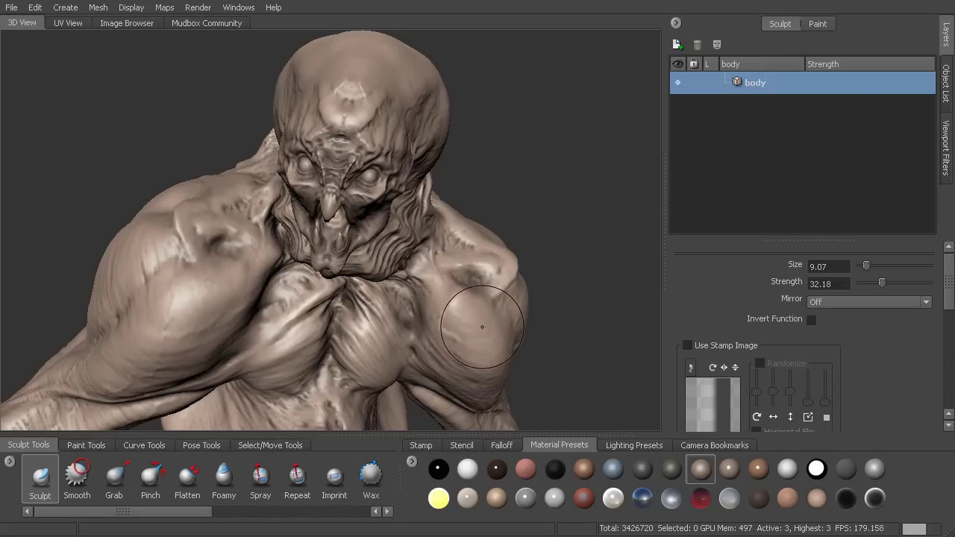
key("[")
key("[")
key("[")
key("[")
key("[")
key("]")
key("]")
key("]")
key("]")
key("]")
key("]")
key("[")
key("[")
key("[")
key("[")
key("[")
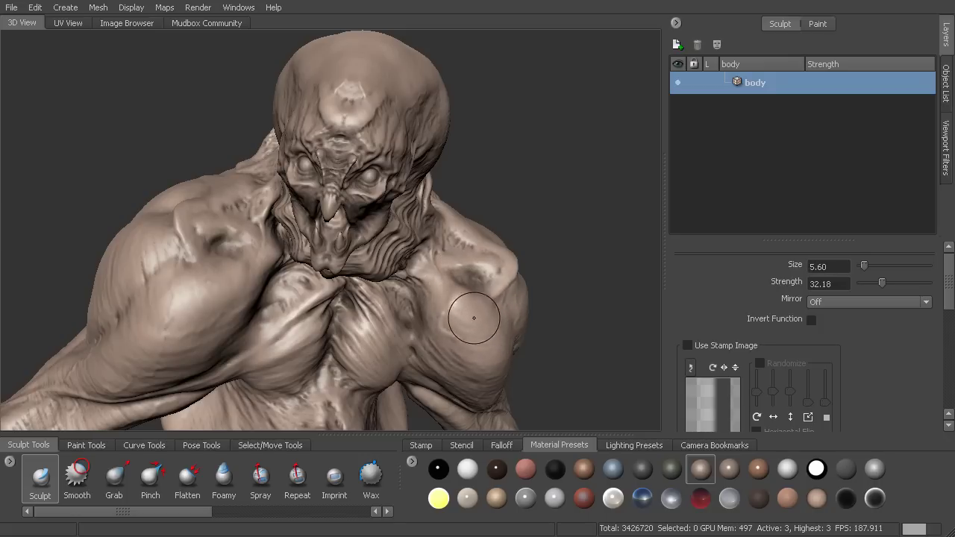
Step: Sculpt a cluster of small bumps on the creature's left shoulder, lowering the brush strength to 11
left_click_drag(458, 317, 467, 325)
left_click_drag(882, 284, 868, 285)
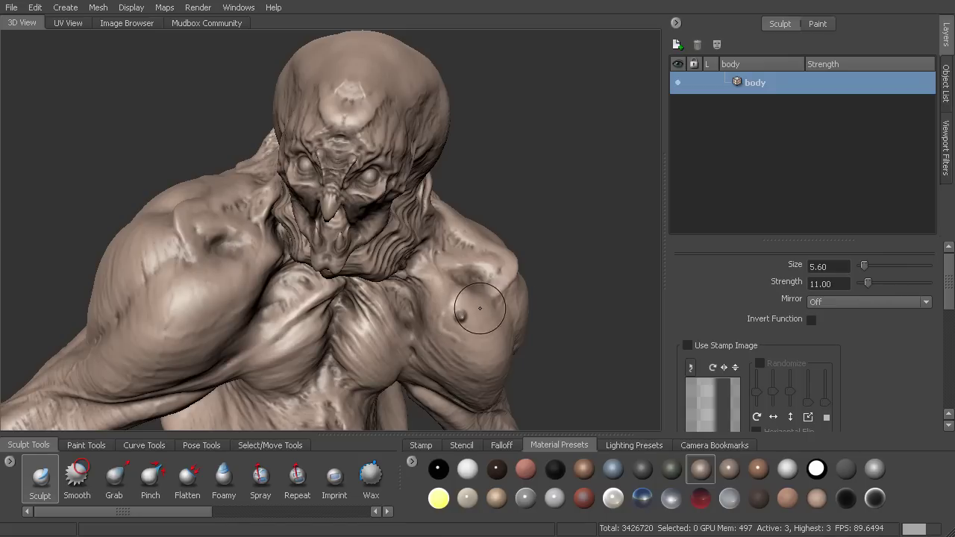
mouse_move(494, 315)
left_mouse_down()
mouse_move(471, 308)
mouse_move(476, 329)
mouse_move(488, 319)
mouse_move(471, 303)
left_mouse_up()
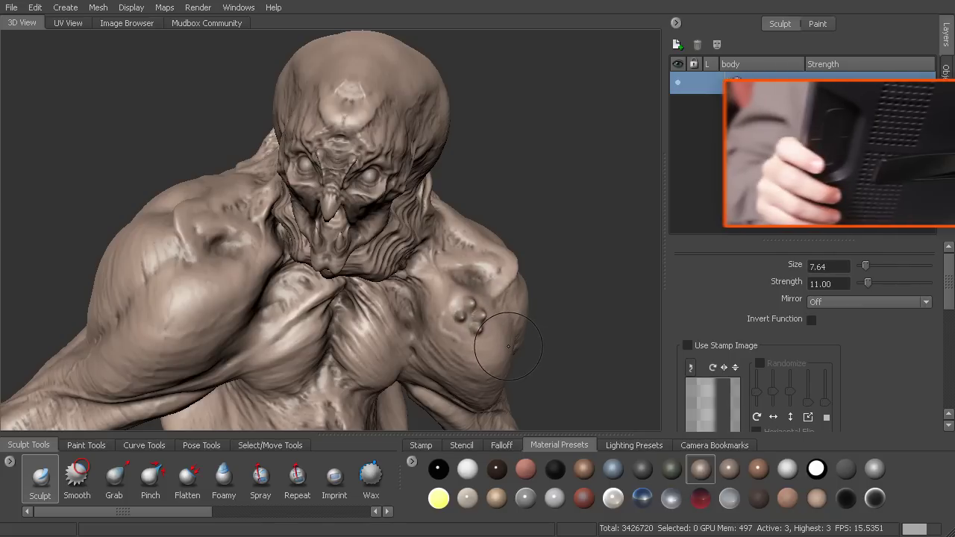
Step: Vary the brush size up and down over the shoulder bumps, finishing at 4.18
key("bracketleft")
key("bracketleft")
key("bracketleft")
key("bracketleft")
key("bracketright")
key("bracketright")
key("bracketright")
key("bracketright")
key("bracketleft")
key("bracketleft")
key("bracketleft")
key("bracketleft")
key("bracketleft")
key("bracketleft")
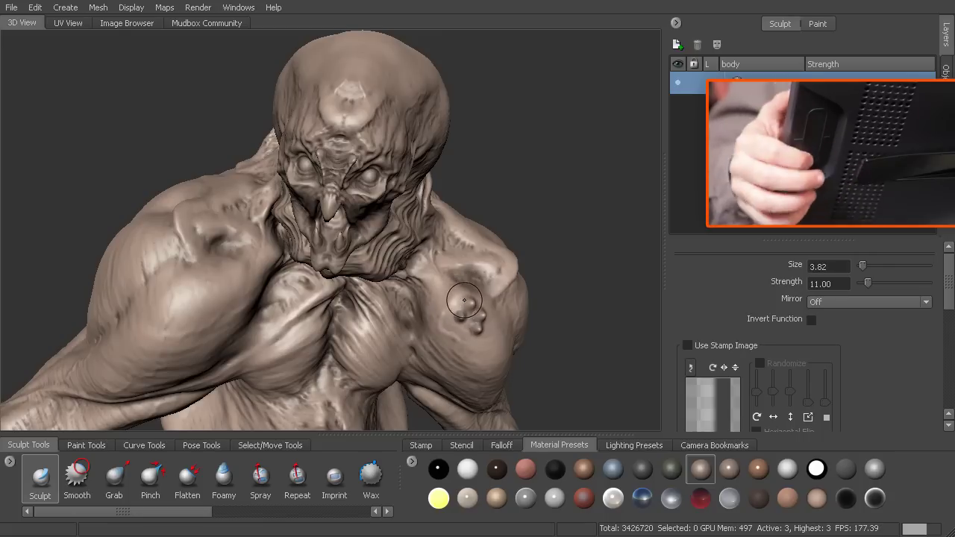
key("bracketright")
key("bracketright")
key("bracketright")
key("bracketright")
key("bracketright")
key("bracketright")
key("bracketright")
key("bracketleft")
key("bracketleft")
key("bracketleft")
key("bracketleft")
key("bracketleft")
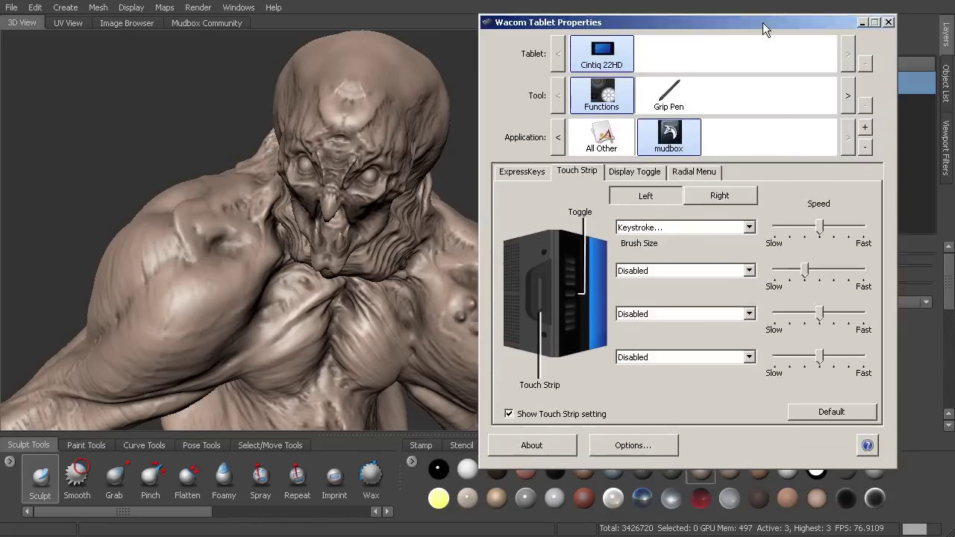
Step: Set the speed of the left touch strip's Brush Size function to the slowest level in the tablet properties
left_click_drag(763, 22, 645, 40)
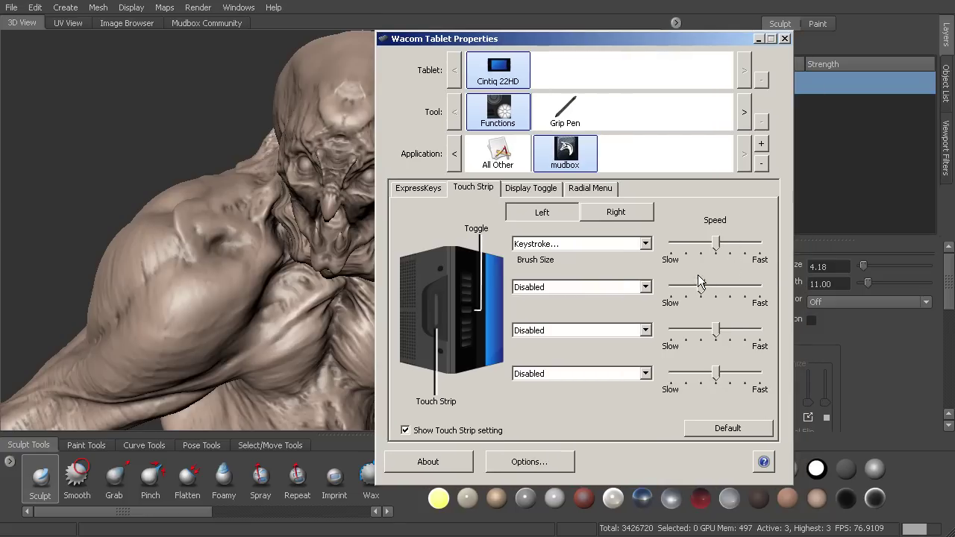
left_click_drag(720, 244, 675, 246)
left_click(784, 38)
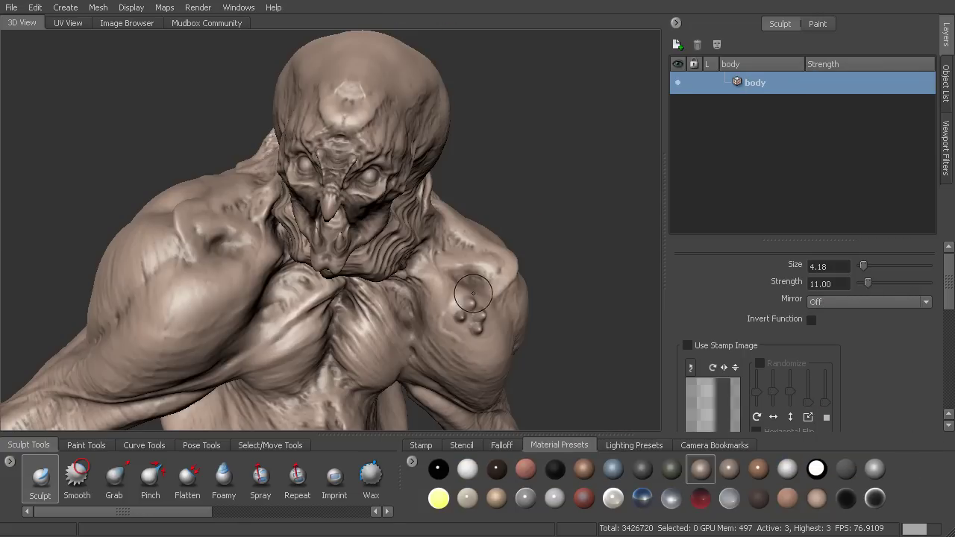
Step: Test the slower touch strip by shrinking the brush and enlarging it to a size of 6.98
key("bracketleft")
key("bracketleft")
key("bracketleft")
key("bracketleft")
key("bracketleft")
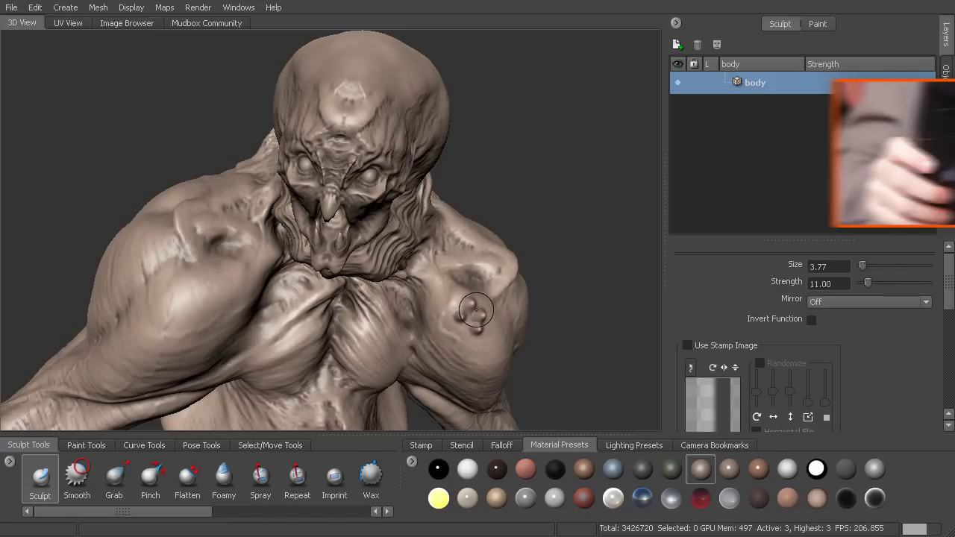
key("bracketright")
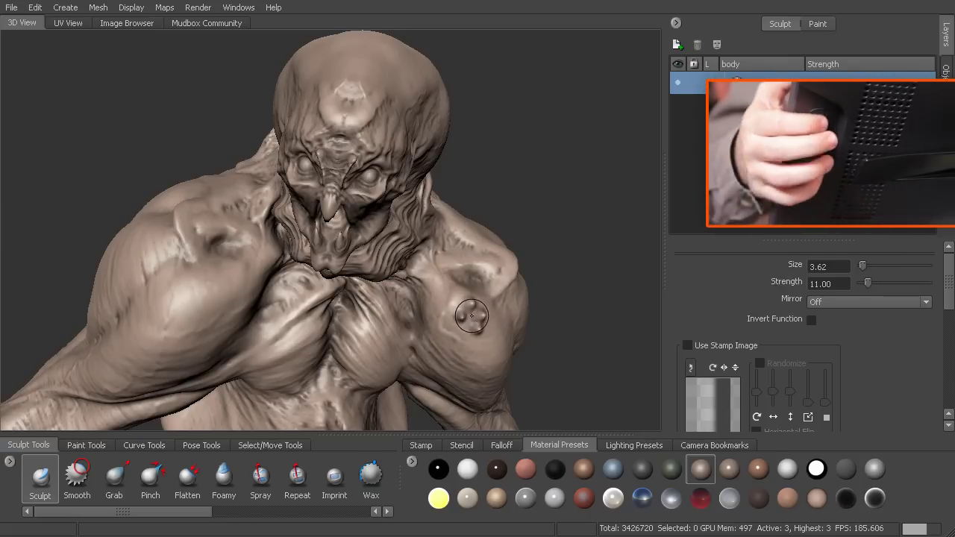
key("bracketright")
key("bracketright")
key("bracketright")
key("bracketright")
key("bracketright")
key("bracketright")
key("bracketright")
key("bracketright")
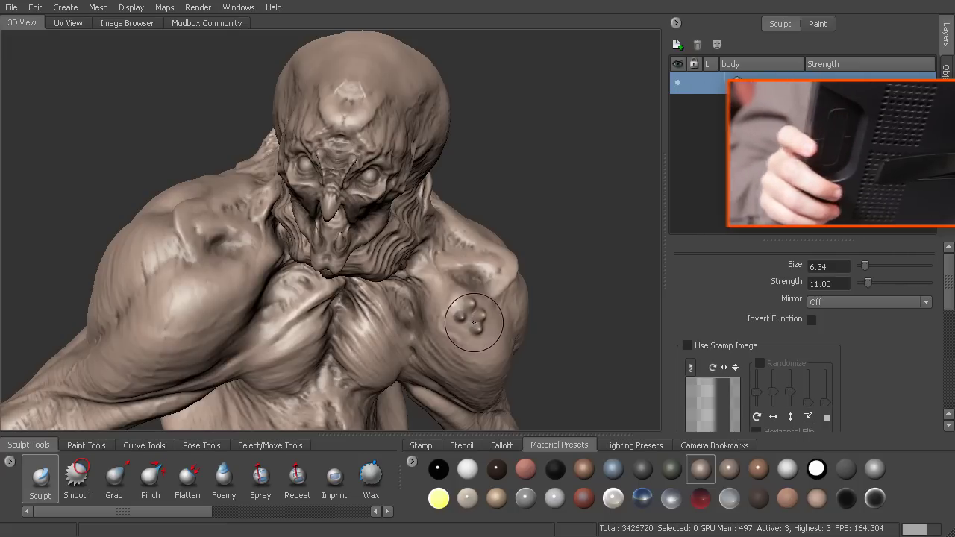
key("bracketright")
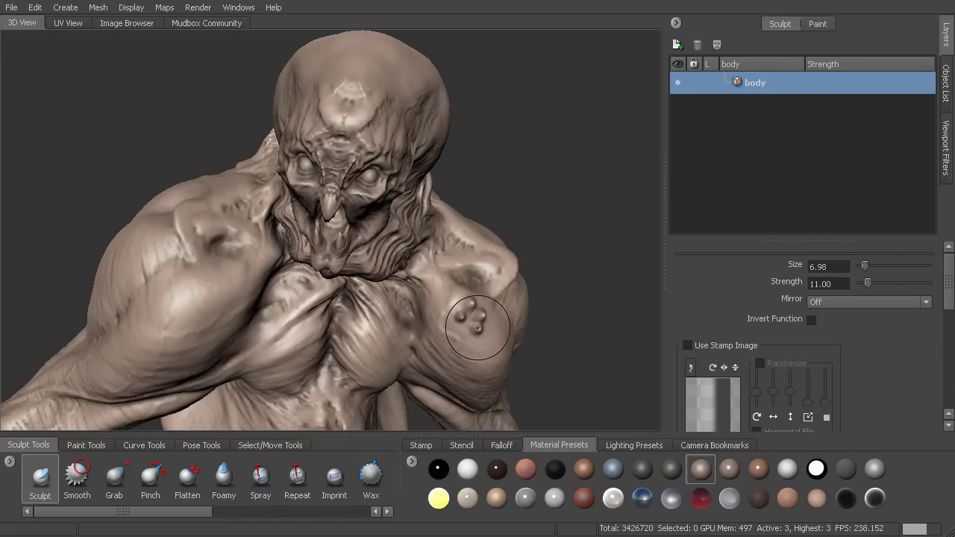
Step: Reduce the sculpt brush over the shoulder bumps to a size of 3.34
left_click(469, 312)
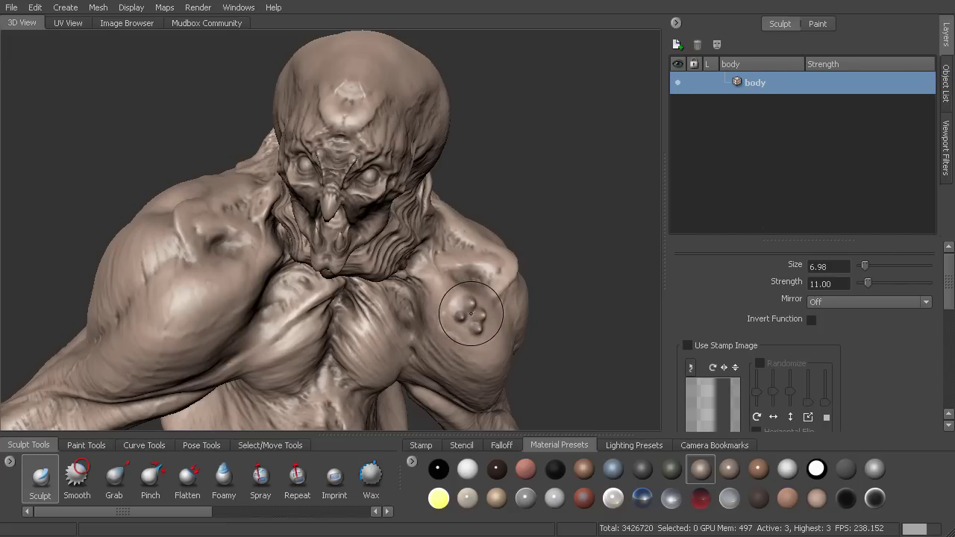
key("bracketleft")
key("bracketleft")
key("bracketleft")
key("bracketleft")
key("bracketleft")
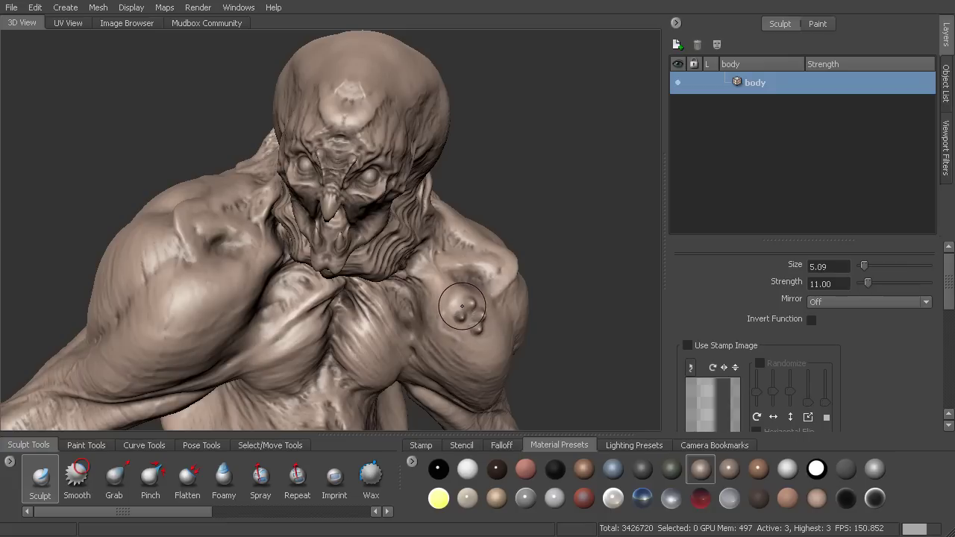
left_click(456, 300)
key("bracketleft")
key("bracketleft")
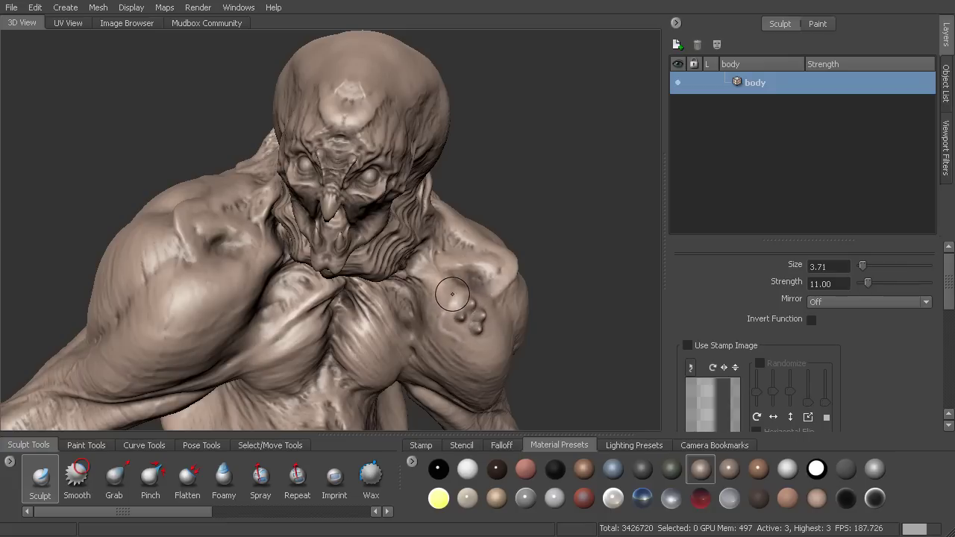
left_click(450, 297)
Step: Return to the tablet properties and set the Brush Size touch strip speed to the middle of its range
left_click_drag(954, 46, 647, 63)
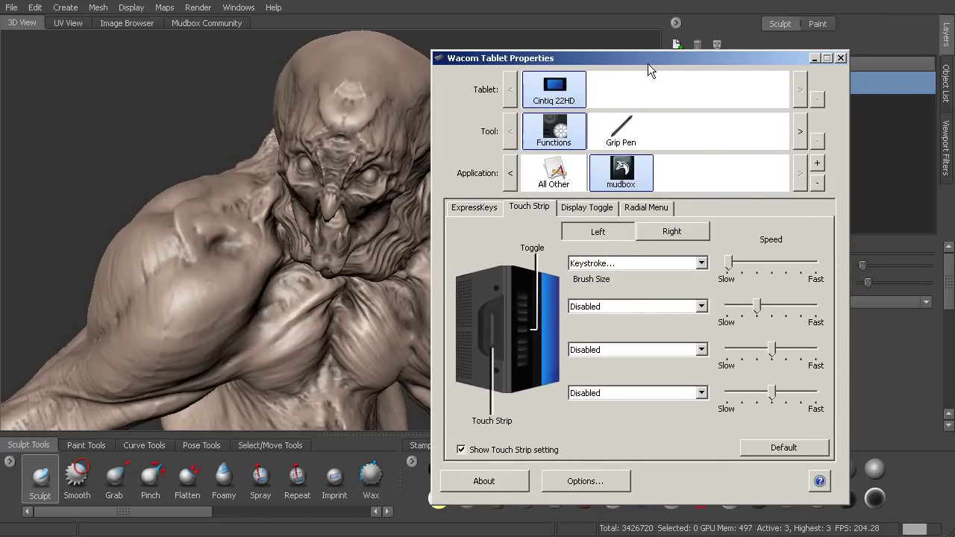
left_click_drag(728, 262, 832, 269)
left_click_drag(729, 62, 954, 63)
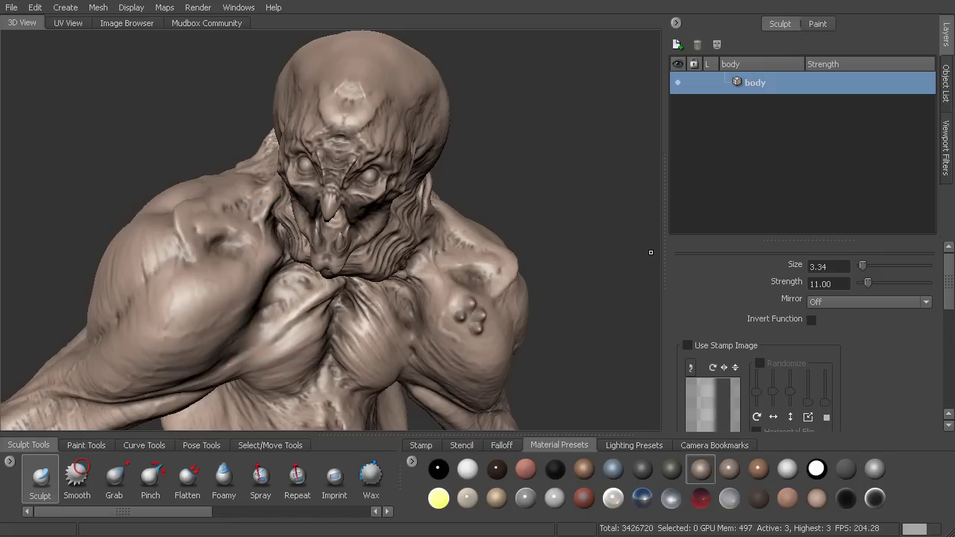
left_click_drag(954, 15, 637, 44)
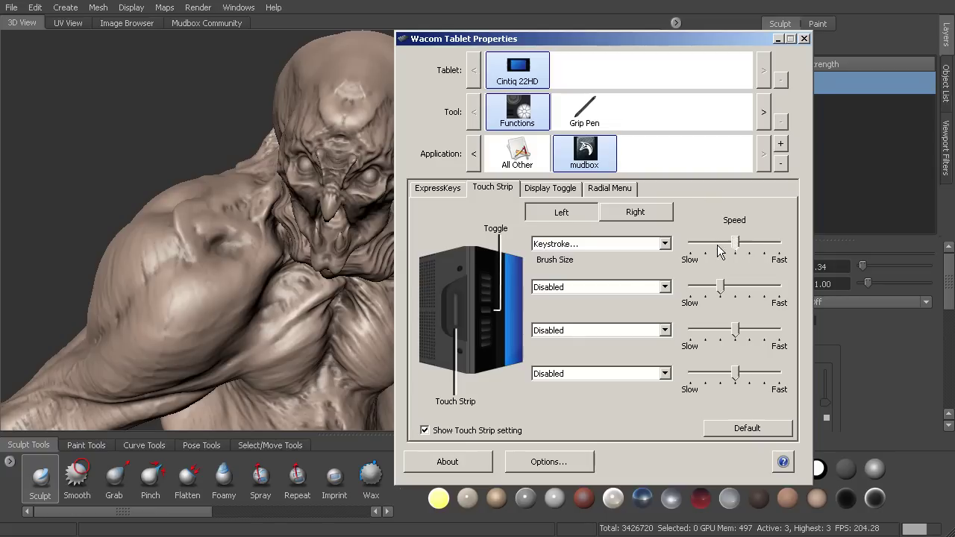
Step: Set the left touch strip's Brush Size speed to the fastest level and move the tablet properties window clear of the model
left_click_drag(735, 244, 778, 244)
left_click_drag(682, 36, 954, 11)
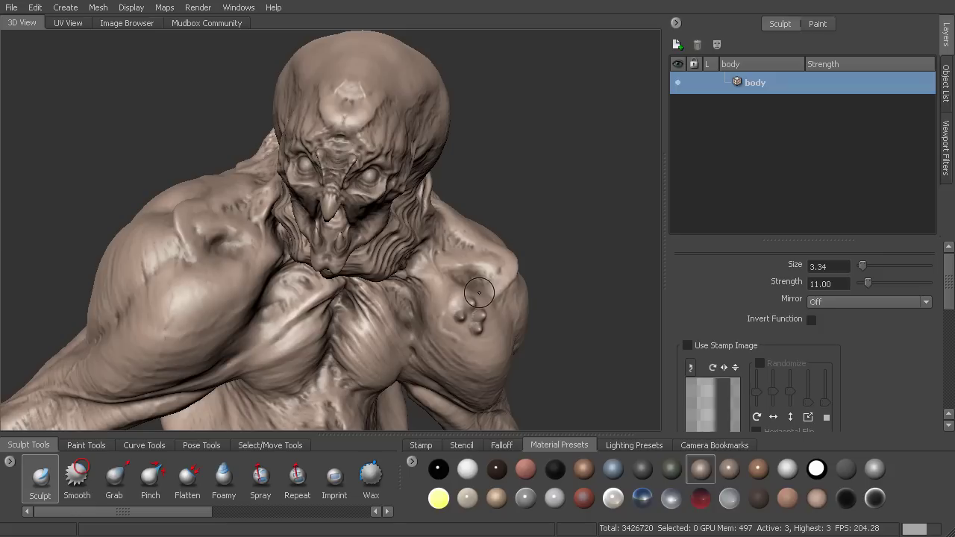
Step: Test the fastest touch strip speed by repeatedly shrinking and enlarging the sculpt brush over the creature, ending at a size of 11.33
key("bracketleft")
key("bracketleft")
key("bracketleft")
key("bracketleft")
key("bracketleft")
key("bracketright")
key("bracketright")
key("bracketright")
key("bracketright")
key("bracketright")
key("bracketright")
key("bracketright")
key("bracketright")
key("bracketright")
key("bracketright")
key("bracketright")
key("bracketright")
key("bracketright")
key("bracketleft")
key("bracketleft")
key("bracketleft")
key("bracketleft")
key("bracketleft")
key("bracketleft")
key("bracketleft")
key("bracketleft")
key("bracketleft")
key("bracketleft")
key("bracketleft")
key("bracketleft")
key("bracketright")
key("bracketright")
key("bracketright")
key("bracketright")
key("bracketright")
key("bracketright")
key("bracketright")
key("bracketright")
key("bracketright")
key("bracketright")
key("bracketright")
key("bracketright")
key("bracketright")
key("bracketright")
key("bracketright")
key("bracketright")
key("bracketright")
key("bracketright")
key("bracketright")
key("bracketright")
key("bracketleft")
key("bracketleft")
key("bracketleft")
key("bracketleft")
key("bracketleft")
key("bracketleft")
key("bracketleft")
key("bracketleft")
key("bracketleft")
key("bracketleft")
key("bracketleft")
key("bracketleft")
key("bracketleft")
key("bracketleft")
key("bracketleft")
key("bracketleft")
key("bracketleft")
key("bracketleft")
key("bracketleft")
key("bracketright")
key("bracketright")
key("bracketright")
key("bracketright")
key("bracketright")
key("bracketright")
key("bracketright")
key("bracketright")
key("bracketright")
key("bracketright")
key("bracketright")
key("bracketright")
key("bracketright")
key("bracketleft")
key("bracketleft")
key("bracketleft")
key("bracketleft")
key("bracketleft")
key("bracketright")
key("bracketright")
key("bracketright")
key("bracketright")
key("bracketright")
key("bracketright")
key("bracketright")
key("bracketright")
key("bracketright")
key("bracketright")
key("bracketright")
key("bracketright")
key("bracketright")
key("bracketright")
key("bracketright")
key("bracketright")
key("bracketright")
key("bracketright")
key("bracketleft")
key("bracketleft")
key("bracketleft")
key("bracketleft")
key("bracketleft")
key("bracketleft")
key("bracketleft")
key("bracketleft")
key("bracketleft")
key("bracketleft")
key("bracketleft")
key("bracketleft")
key("bracketleft")
key("bracketleft")
key("bracketleft")
key("bracketleft")
key("bracketleft")
key("bracketleft")
key("bracketright")
key("bracketright")
key("bracketright")
key("bracketright")
key("bracketright")
key("bracketright")
Step: Bring the tablet properties window back and set the left touch strip's Brush Size speed to the middle of its range
left_click_drag(954, 2, 642, 2)
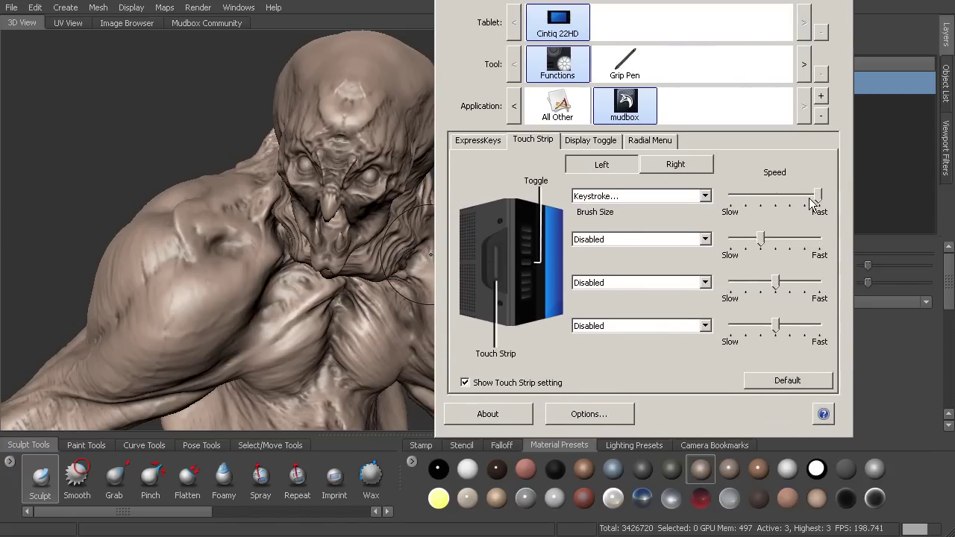
left_click_drag(820, 195, 776, 196)
Step: Assign a keystroke function named Levels to the left touch strip's second slot, with Page Up for upward and Page Down for downward strokes
left_click(705, 239)
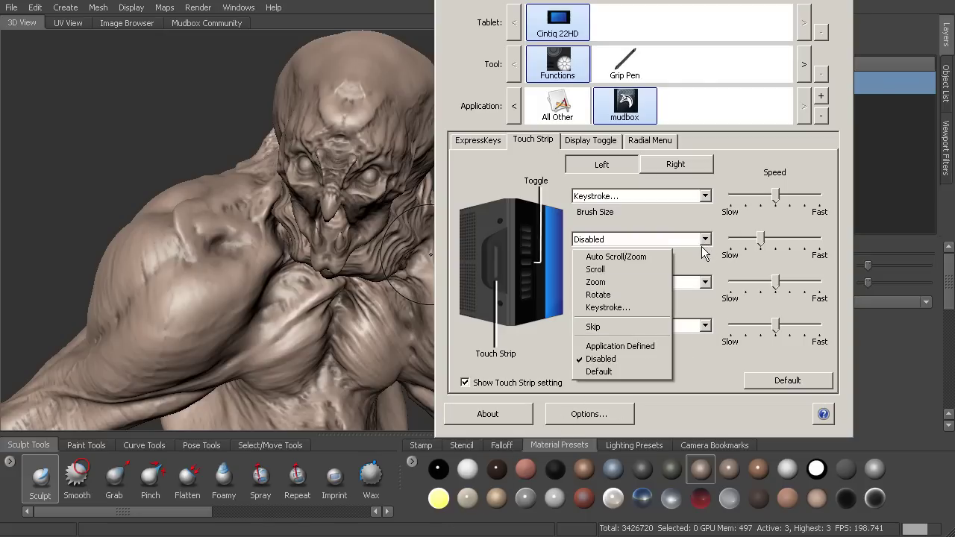
left_click(628, 308)
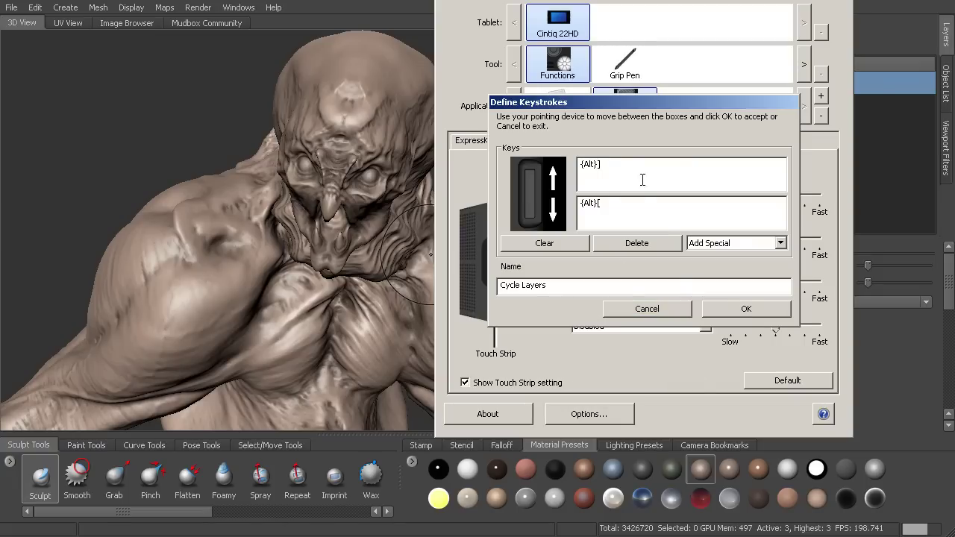
left_click(578, 244)
left_click(578, 246)
key("Page_Up")
left_click(625, 224)
key("Page_Down")
left_click(563, 287)
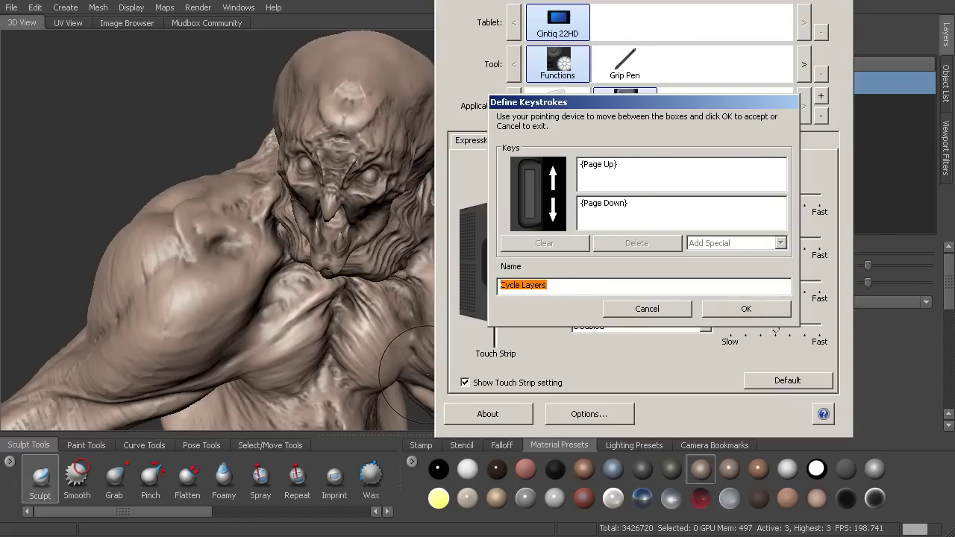
type("Levels")
key("Return")
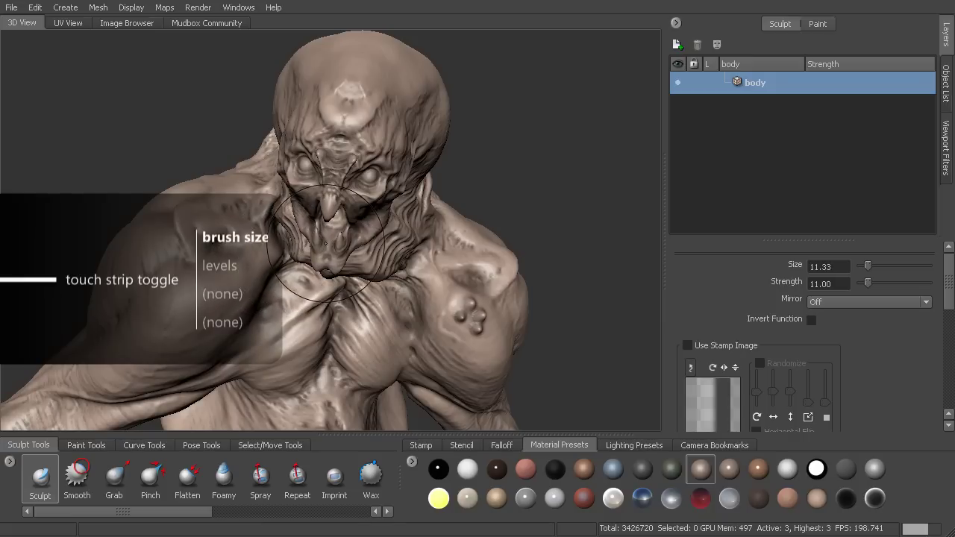
Step: Try the touch strip's brush size function by shrinking and enlarging the sculpt brush over the shoulder, ending at a size of 8.64
key("[")
key("[")
key("[")
key("[")
key("]")
key("]")
key("]")
key("]")
key("[")
key("[")
key("[")
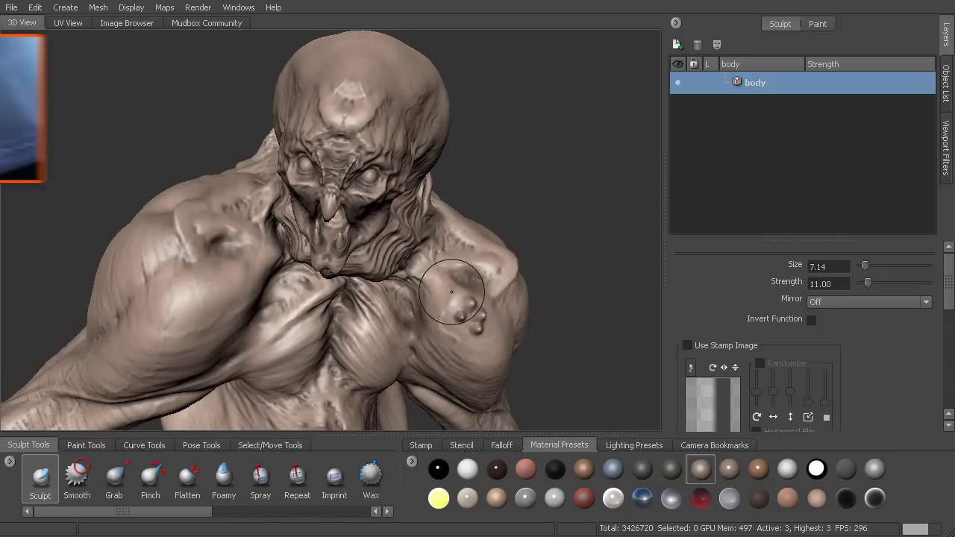
key("]")
key("]")
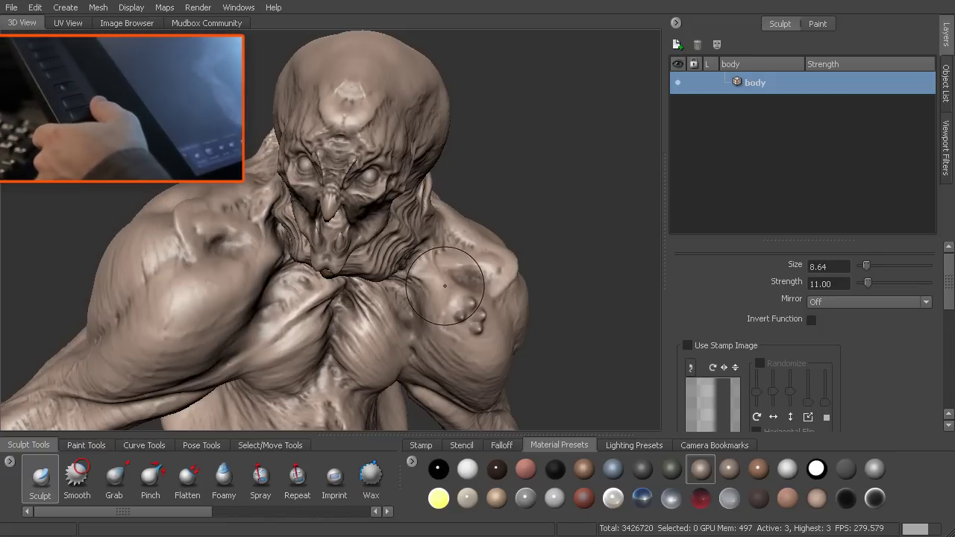
Step: Step the creature's mesh down to subdivision level 0 and choose the Grab tool
key("Page_Down")
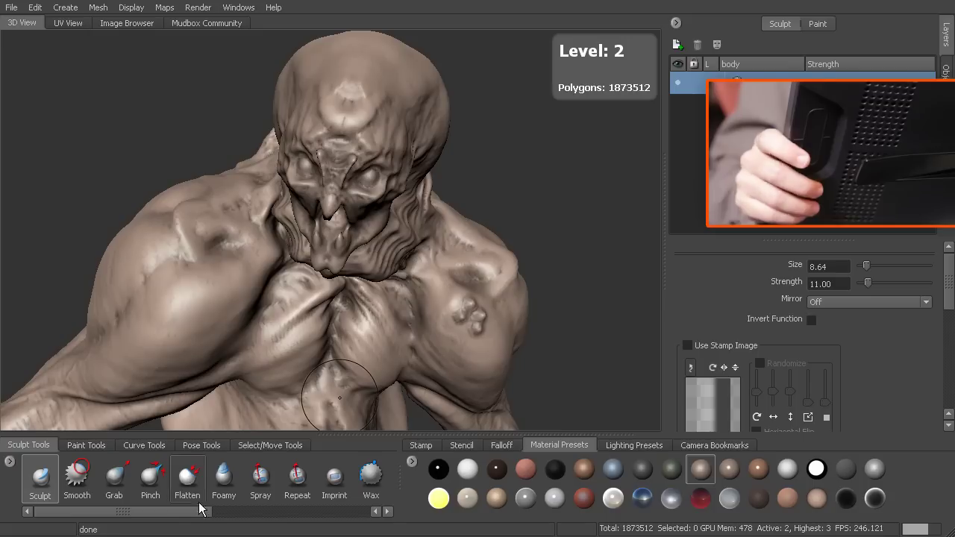
key("Page_Down")
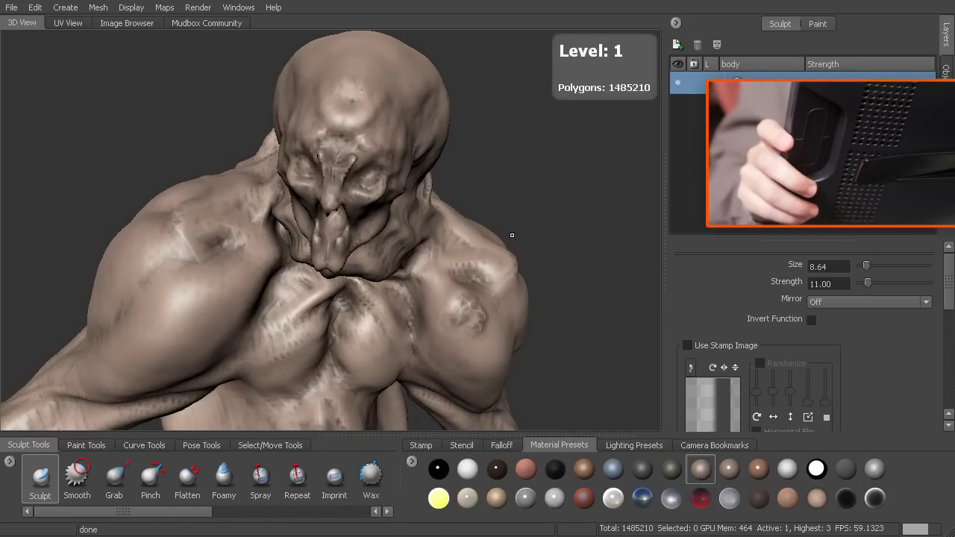
key("Page_Down")
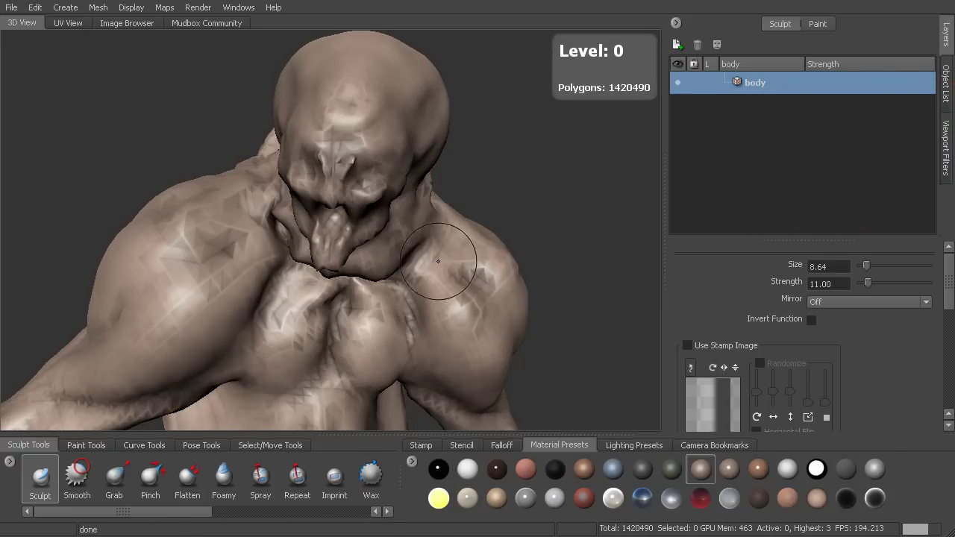
left_click(115, 476)
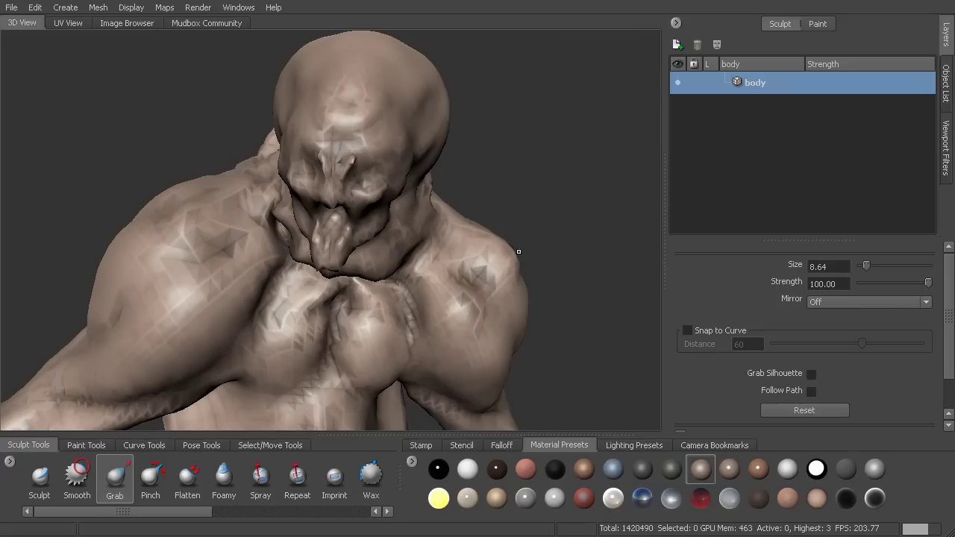
Step: Try the touch strip's Levels function by stepping the creature's mesh up and down through its subdivision levels, ending at level 3
key("Page_Up")
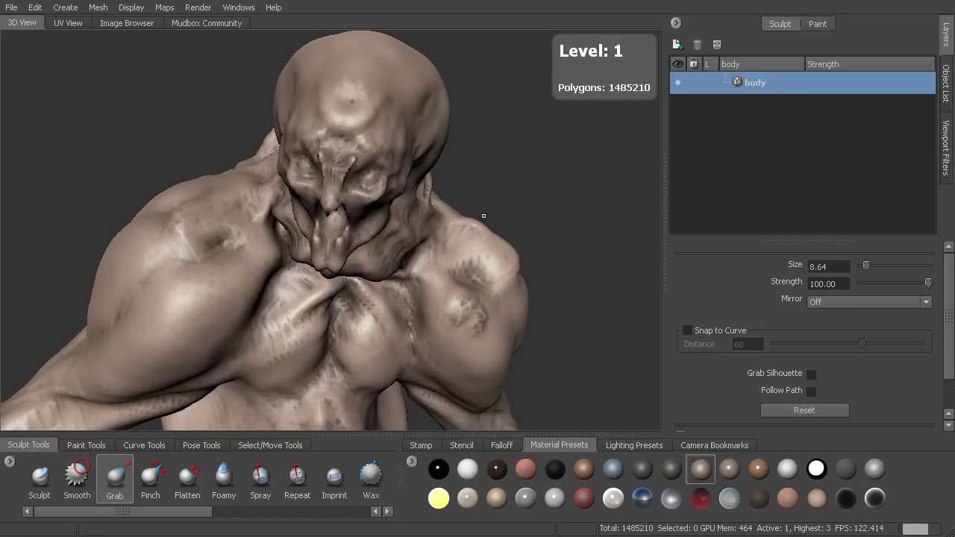
key("Page_Up")
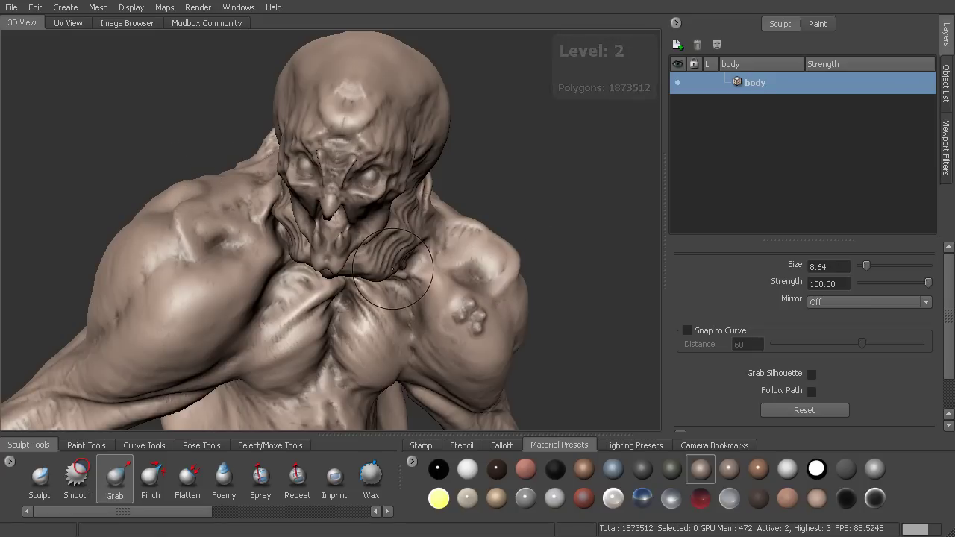
key("Page_Down")
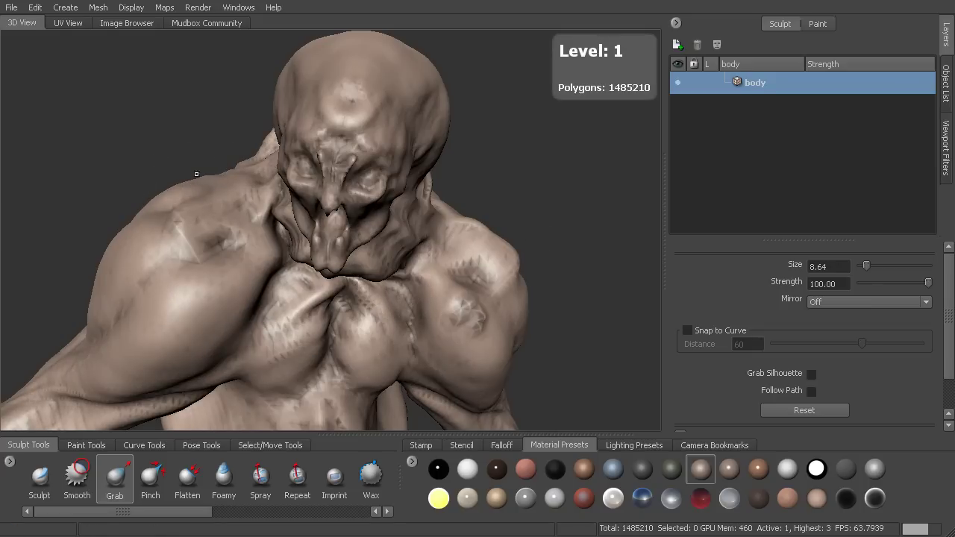
key("Page_Up")
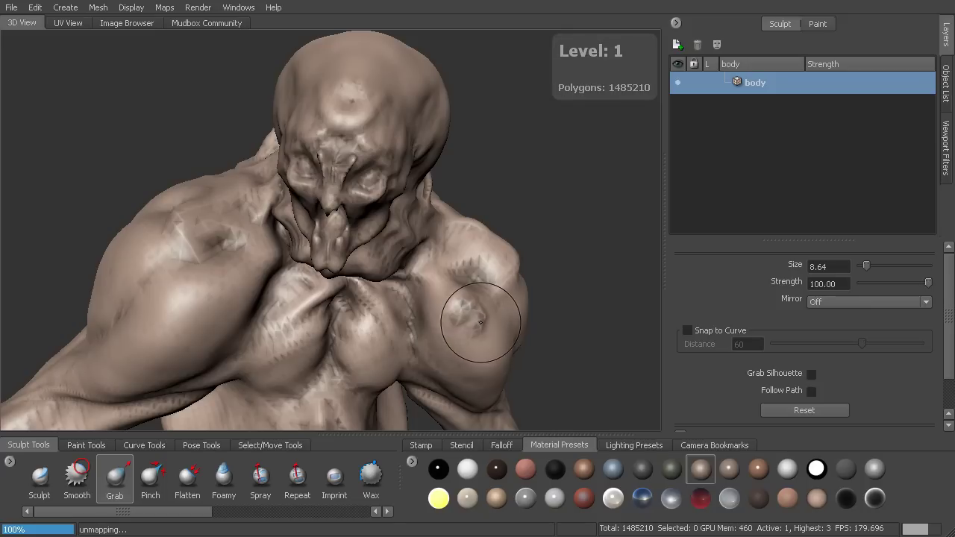
key("Page_Up")
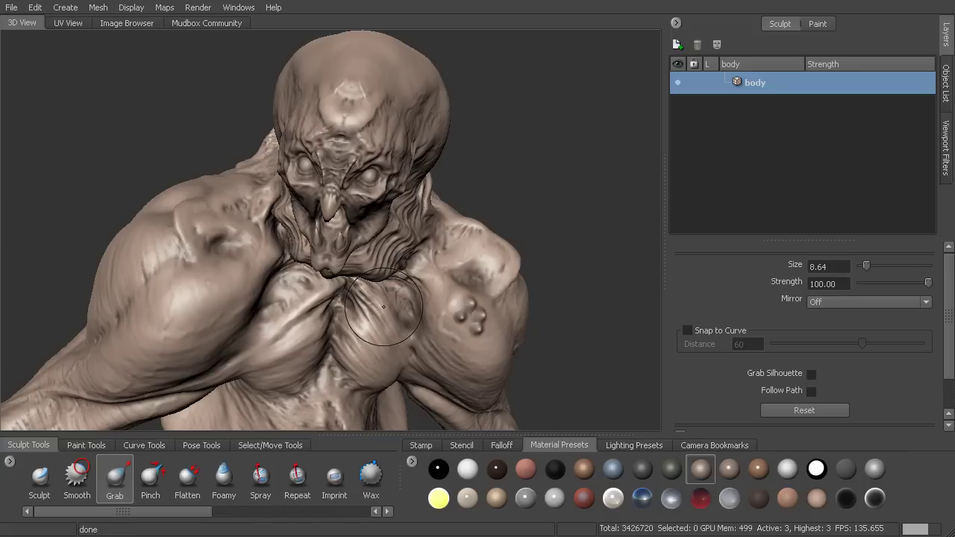
left_click_drag(460, 300, 452, 296)
Step: Bring the tablet properties window back and review the functions assigned to the right touch strip, returning to the left strip's settings
left_click_drag(954, 1, 702, 26)
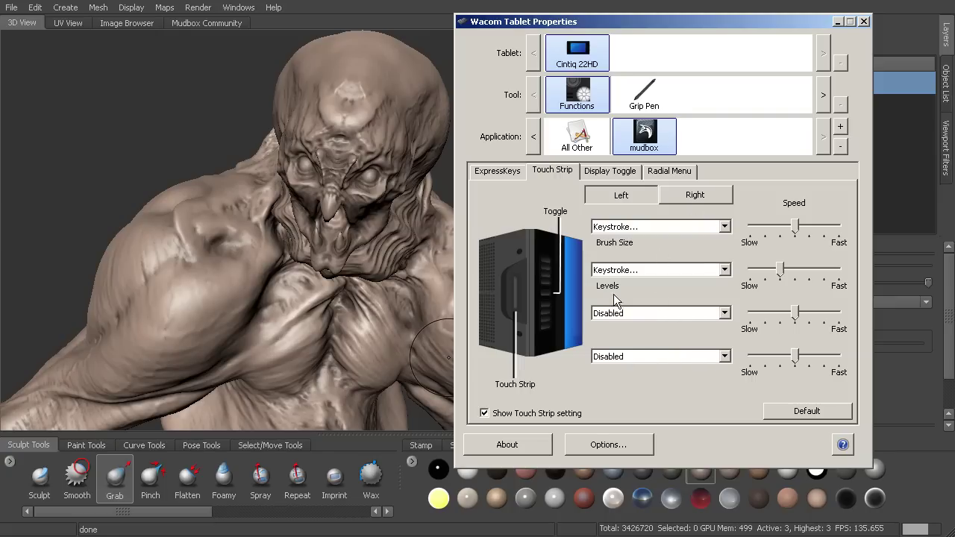
left_click(705, 199)
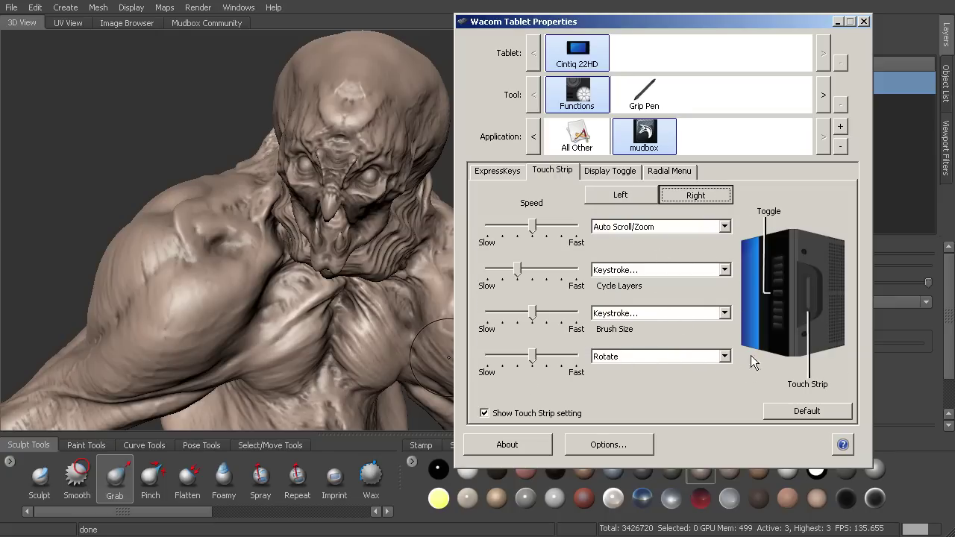
left_click(629, 195)
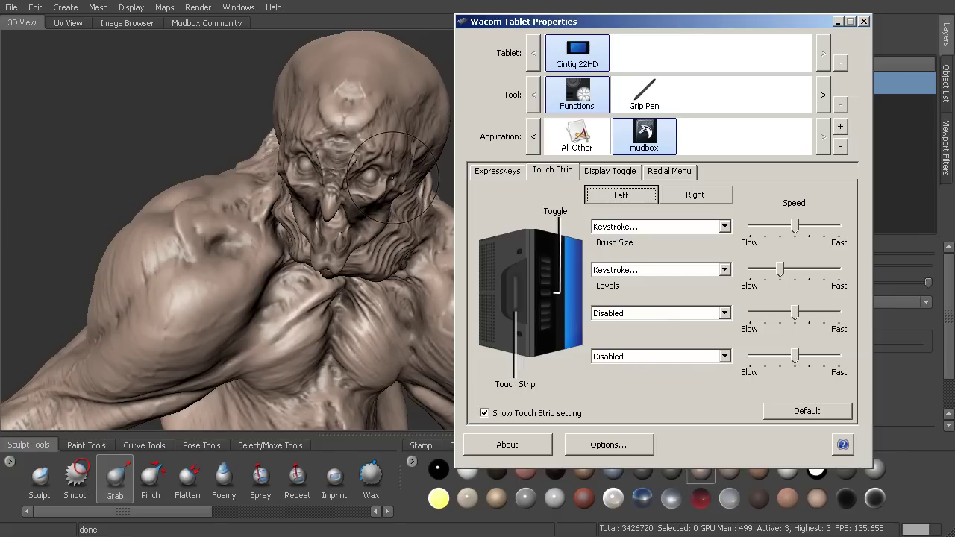
left_click_drag(361, 130, 359, 159)
Step: Review the keystroke definition behind the left touch strip's Brush Size function, accept it, and shift the properties window off the creature's shoulder
left_click(696, 226)
left_click(660, 289)
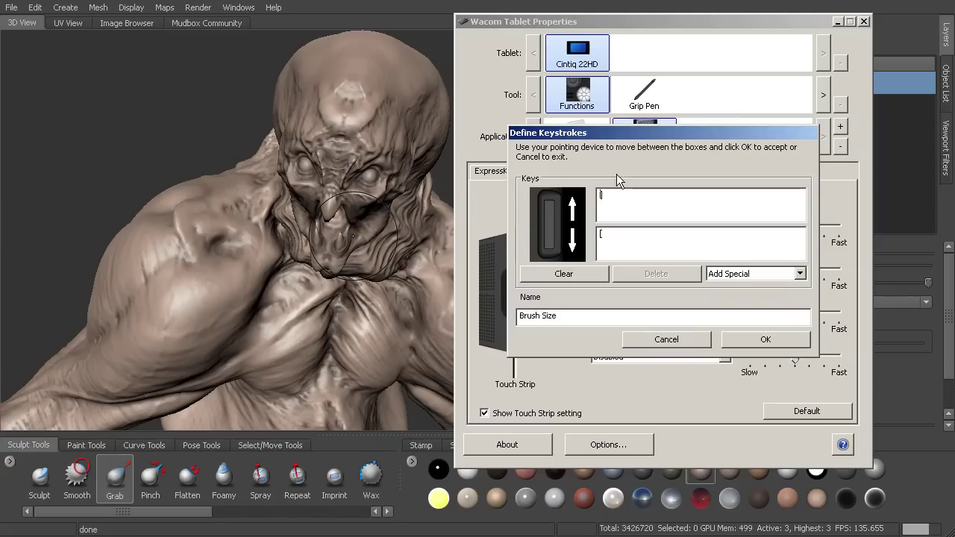
left_click(765, 339)
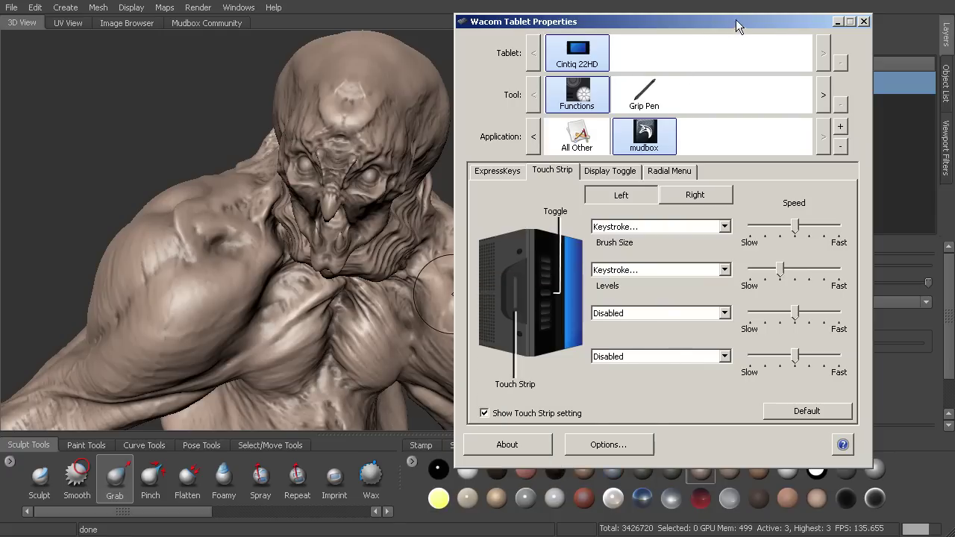
left_click_drag(735, 23, 802, 18)
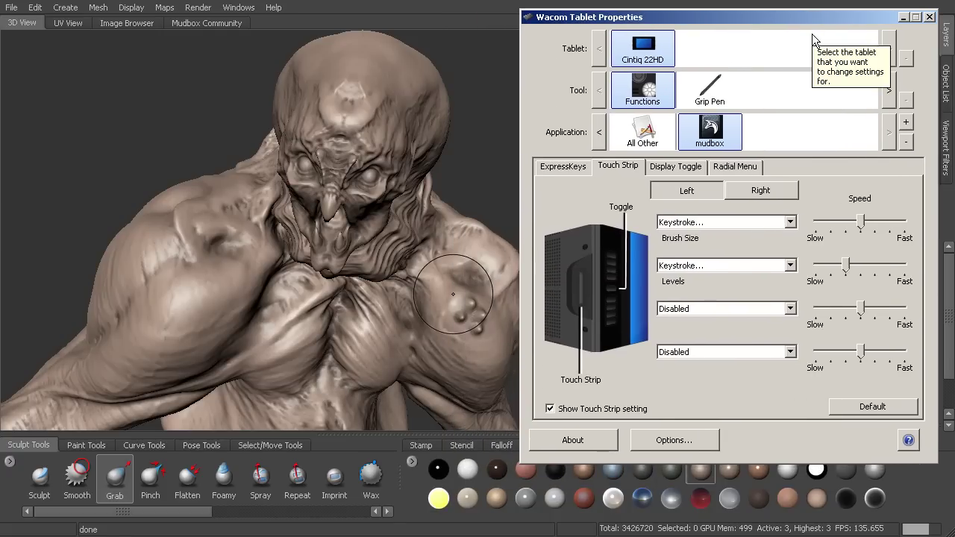